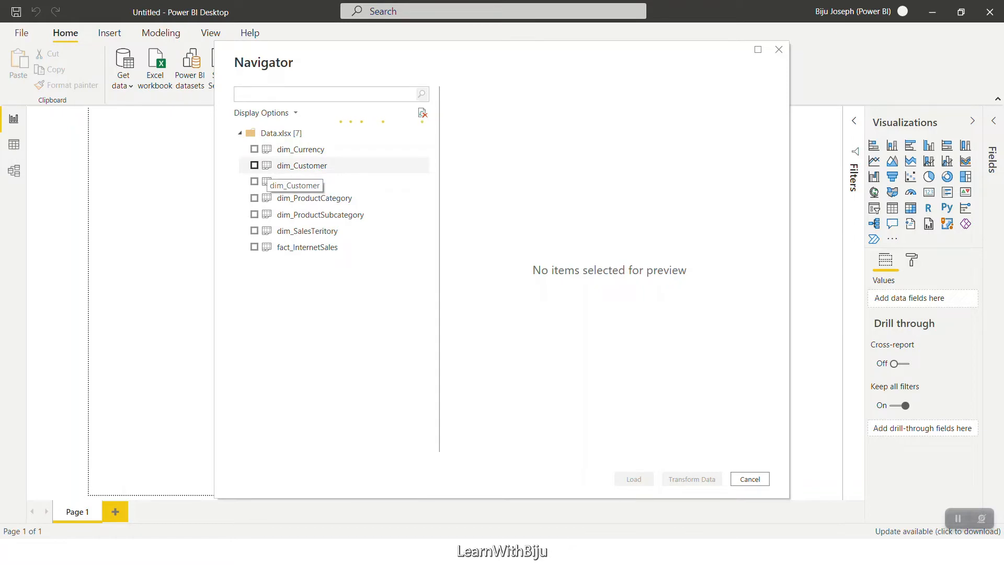
- Select the dim_Customer sheet from Data.xlsx, open it for transformation in Power Query Editor and look through its rows
left_click(254, 165)
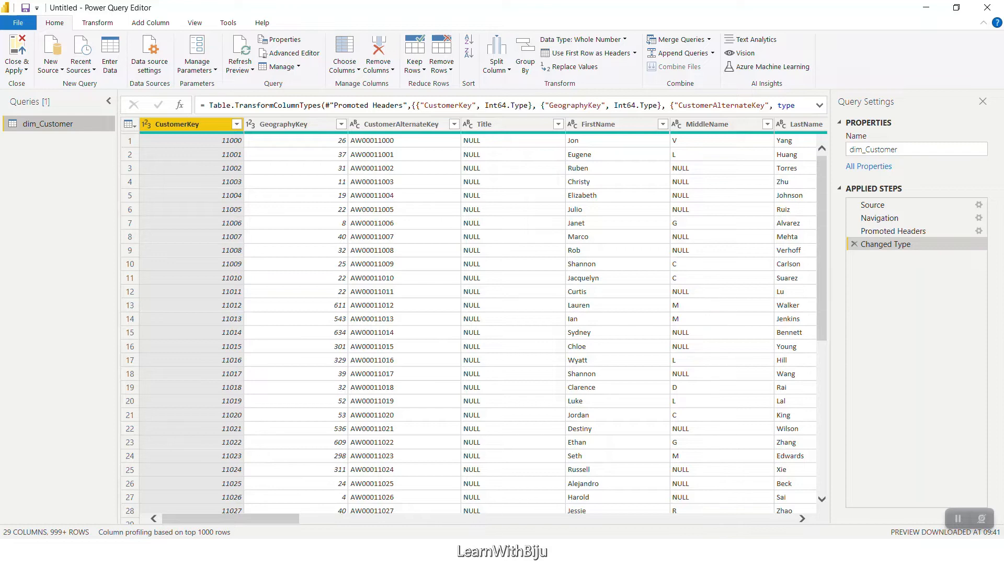
scroll(471, 314, "down", 6)
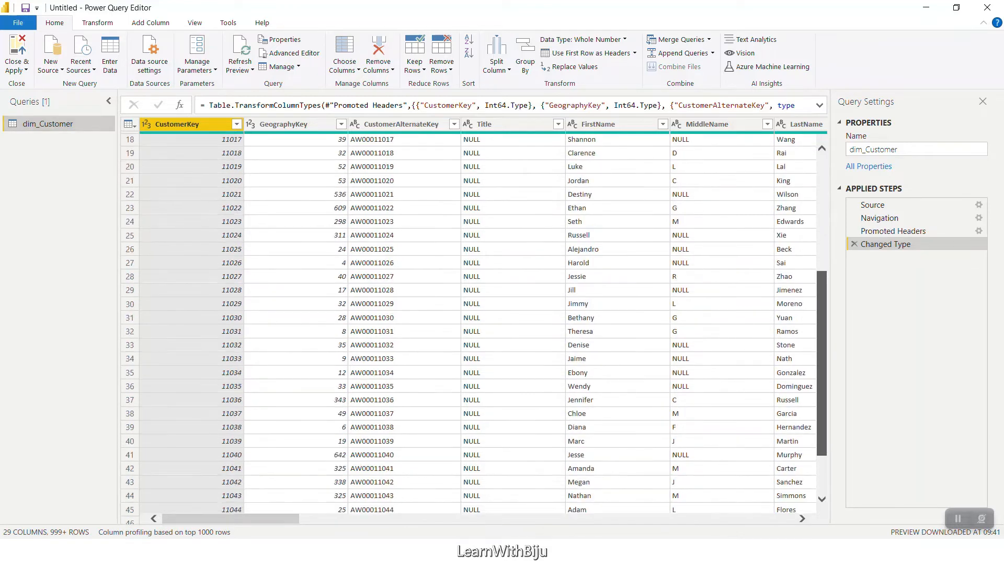
scroll(471, 314, "up", 6)
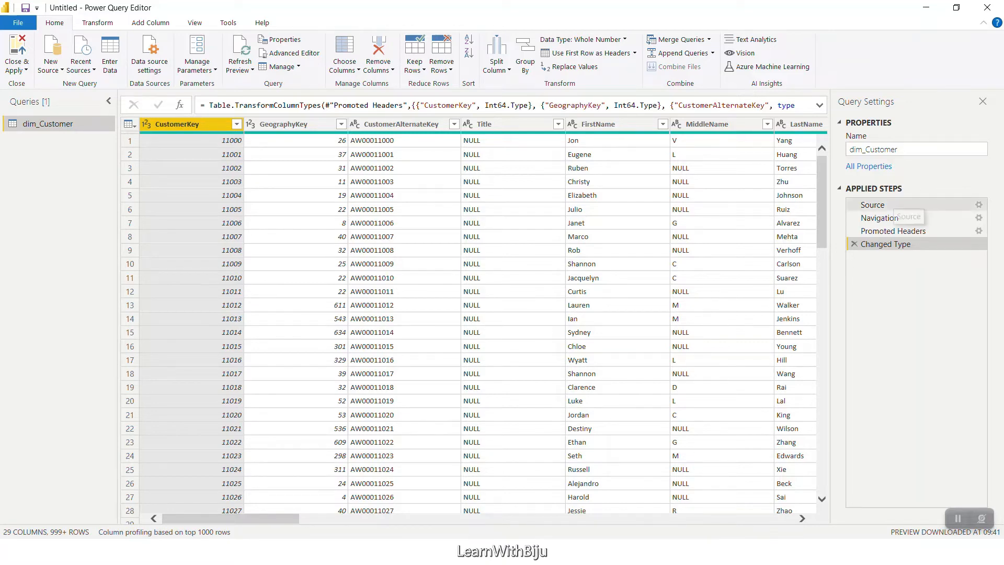
- Review the dim_Customer query at each applied step: Source, Navigation, Promoted Headers and Changed Type
left_click(892, 206)
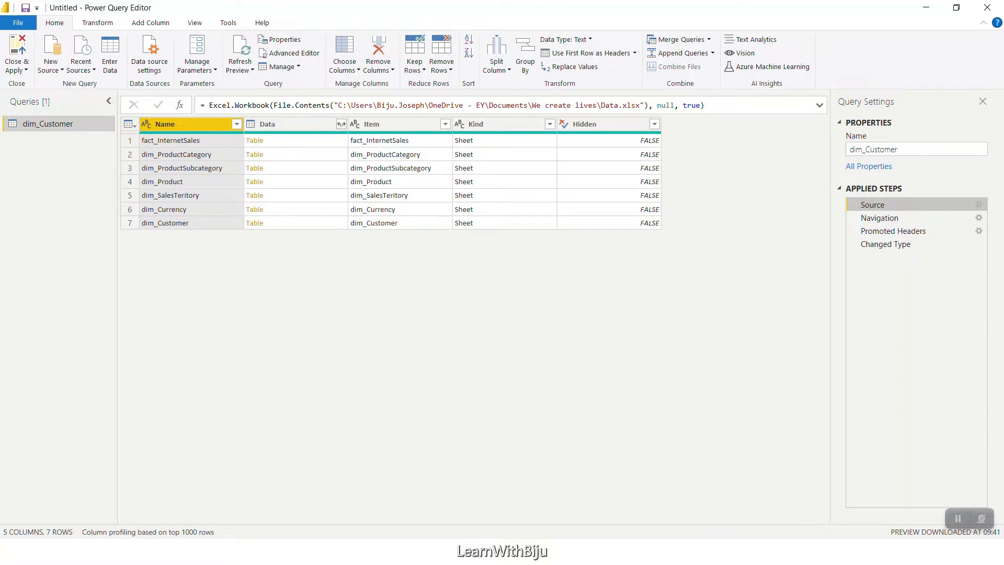
left_click(884, 219)
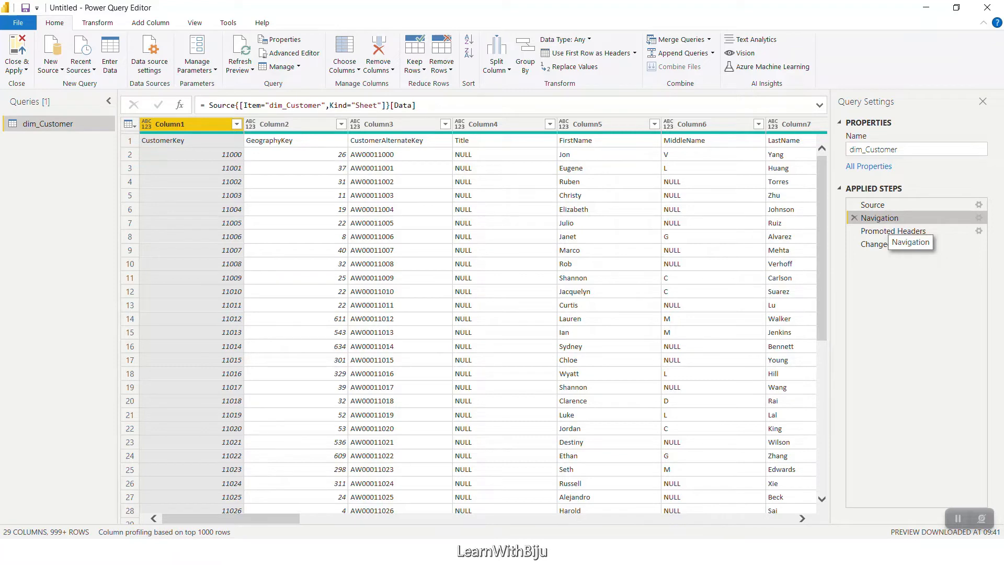
left_click(889, 231)
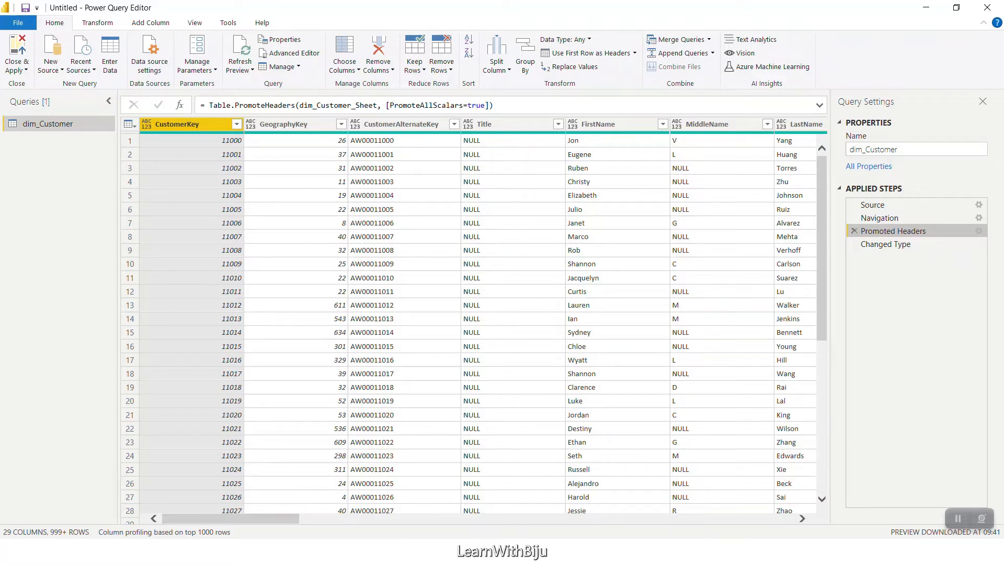
left_click(885, 244)
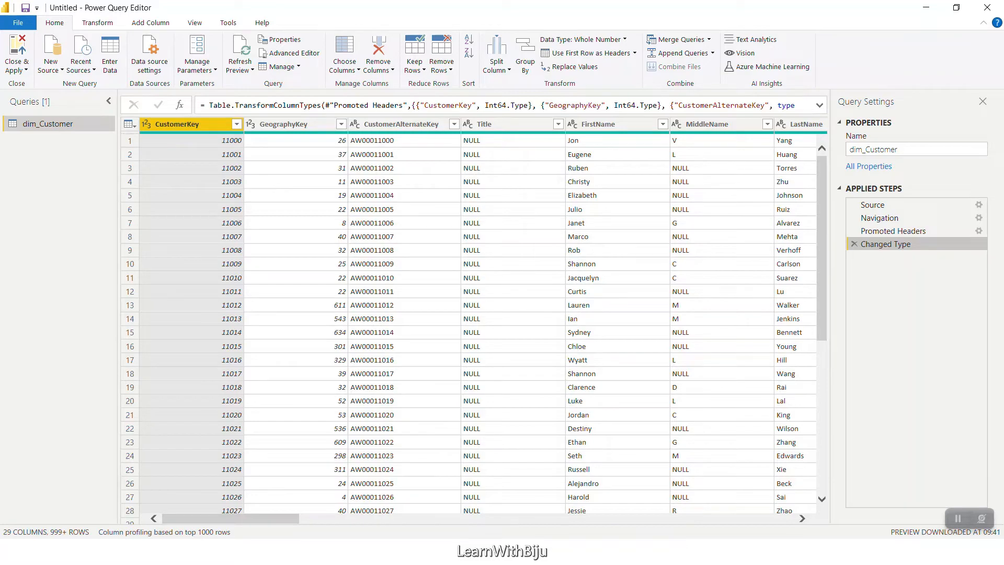
mouse_move(230, 518)
left_mouse_down()
mouse_move(644, 519)
mouse_move(230, 518)
left_mouse_up()
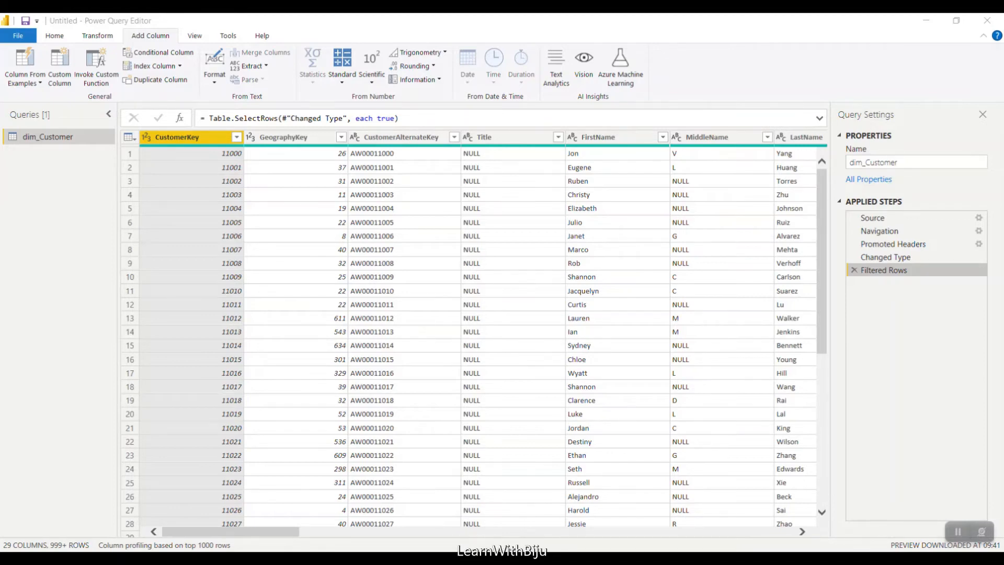
- Check the distinct values and rows of the Title column, and remove that column from dim_Customer
left_click_drag(231, 532, 260, 531)
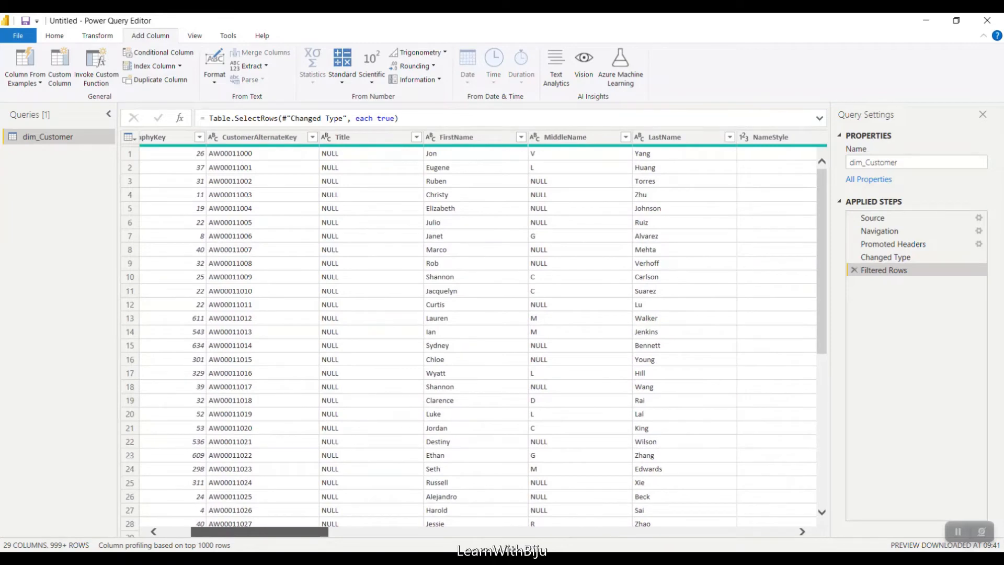
left_click_drag(260, 532, 260, 532)
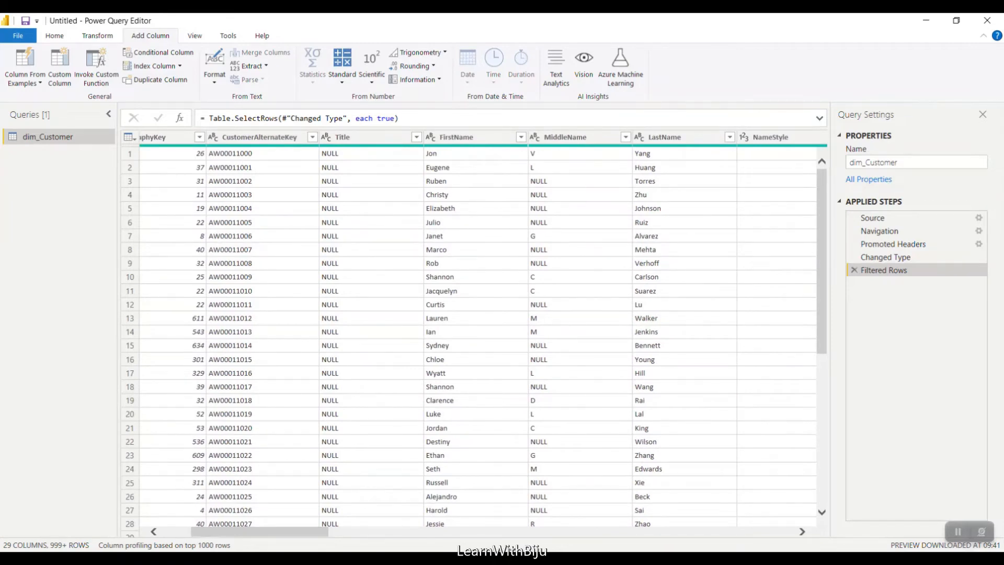
left_click(416, 137)
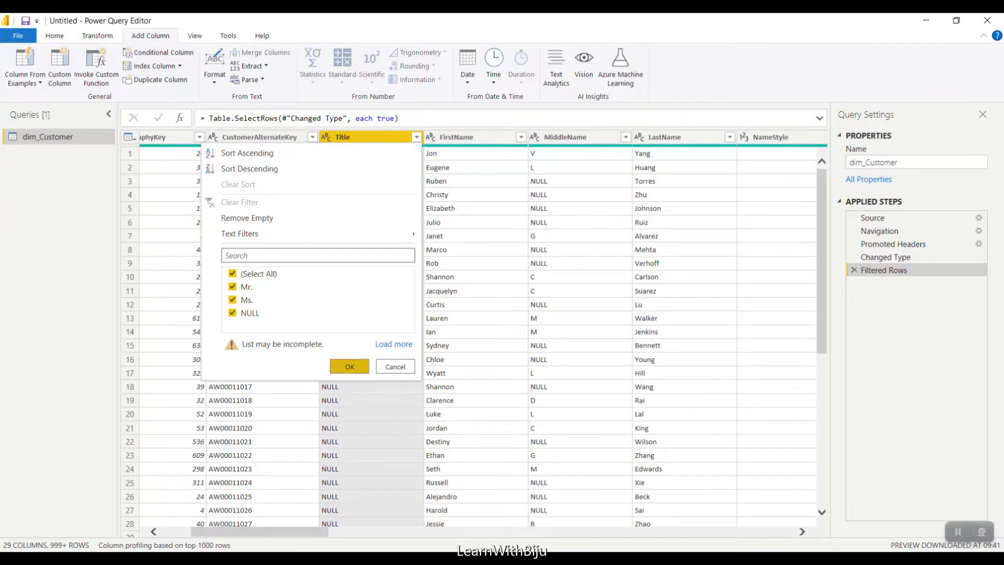
left_click(349, 366)
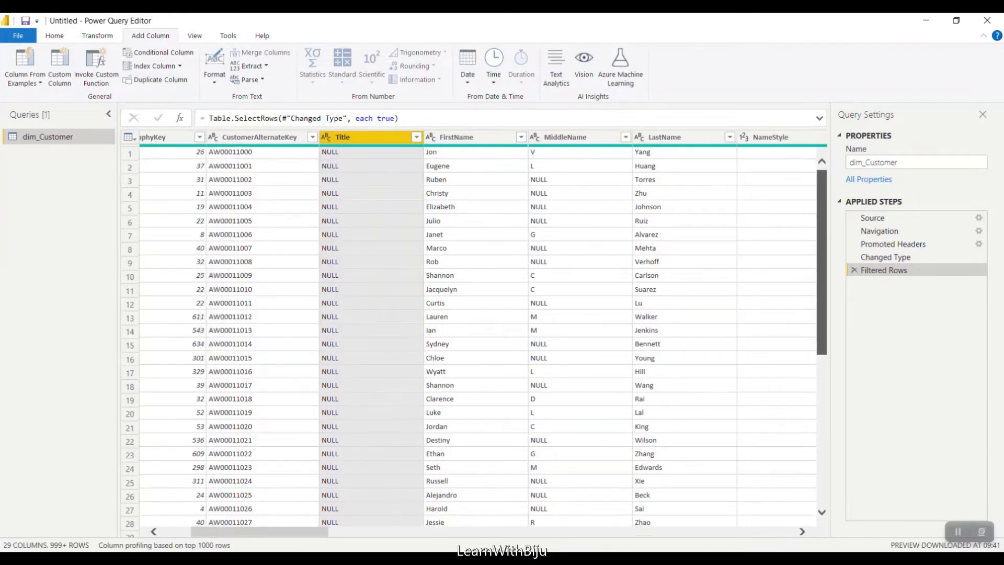
scroll(471, 340, "down", 18)
left_click_drag(821, 401, 821, 199)
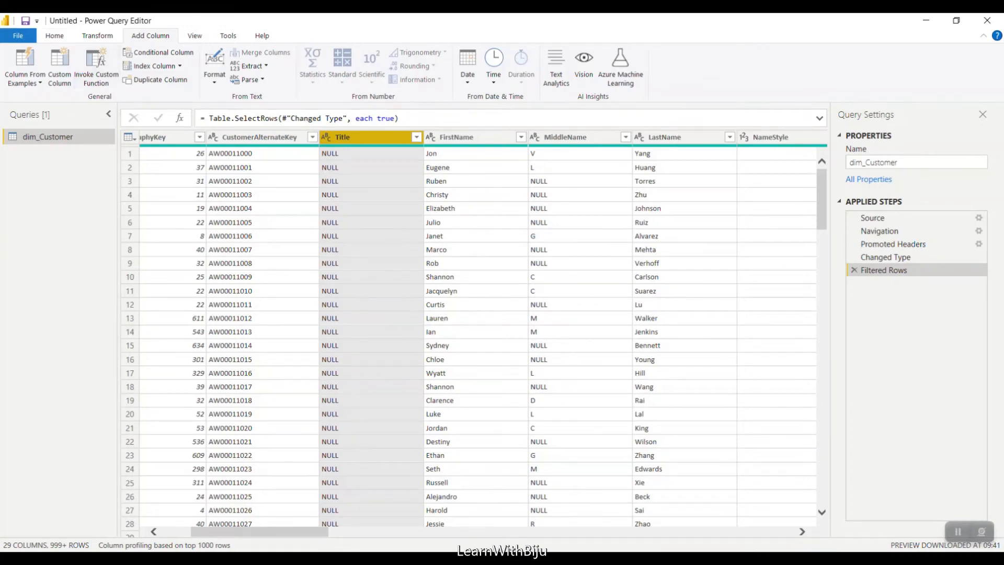
left_click(55, 35)
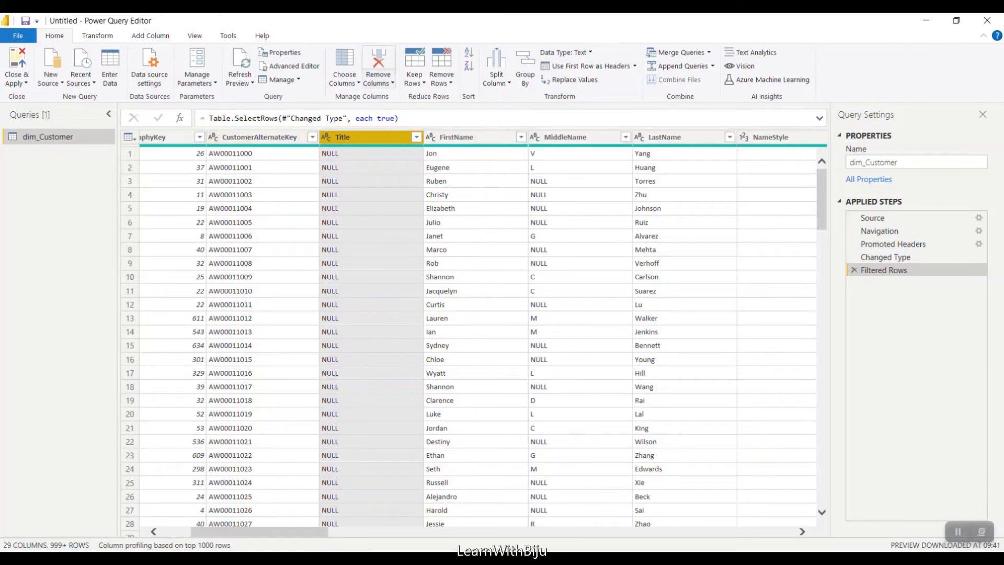
left_click(377, 80)
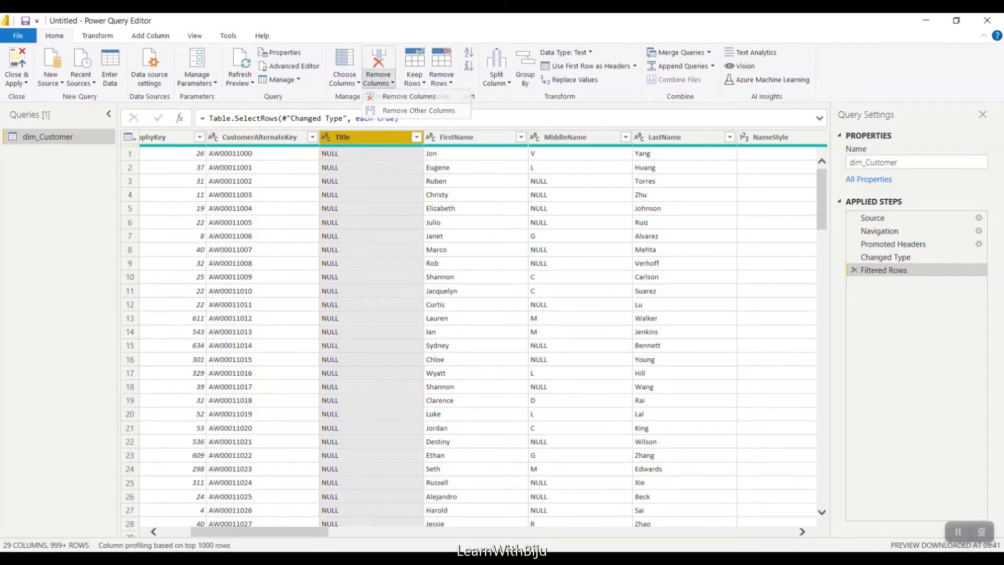
left_click(409, 96)
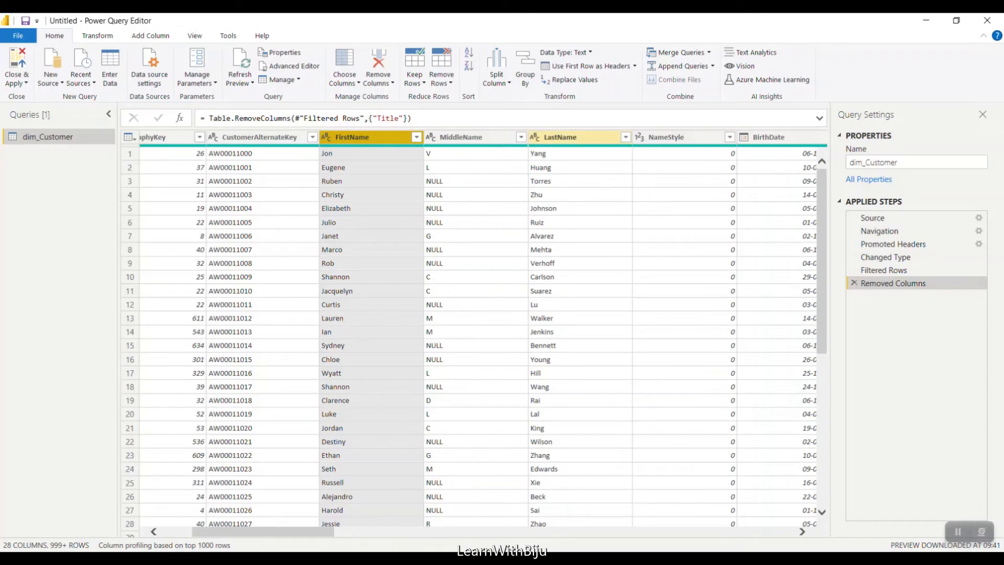
- Merge the FirstName and LastName columns with a Space separator into a column named PersonName
left_click(570, 137, "ctrl")
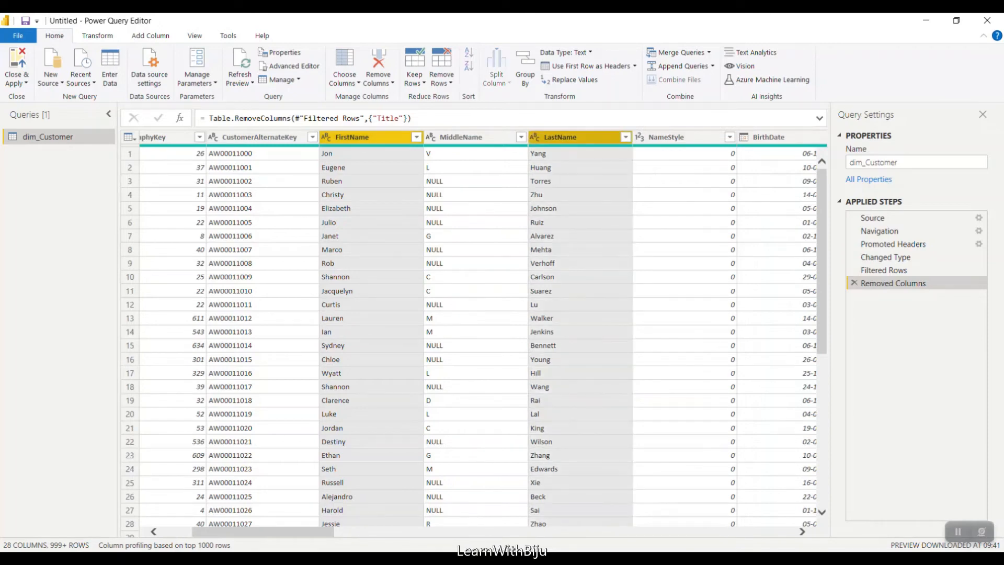
left_click(97, 36)
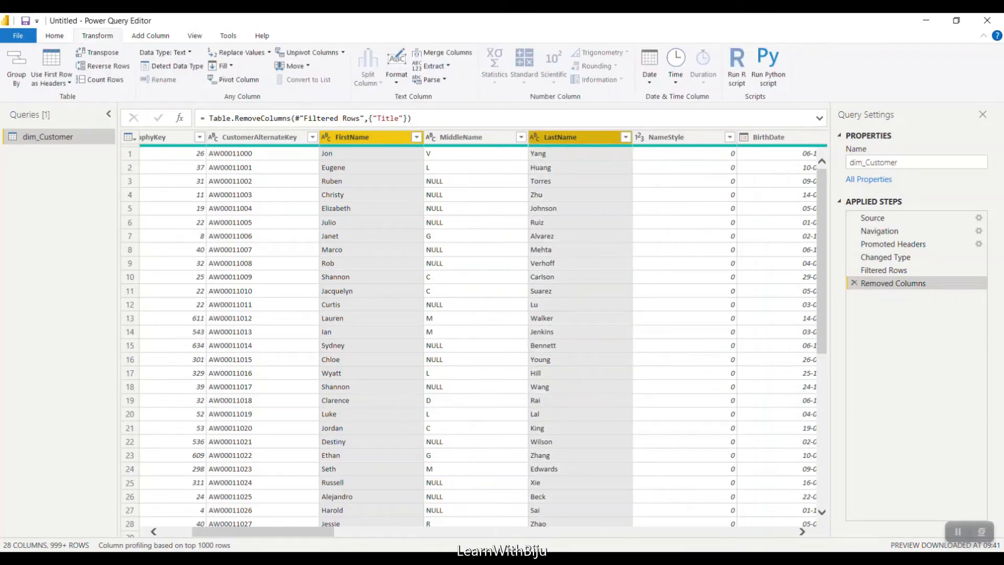
left_click(443, 52)
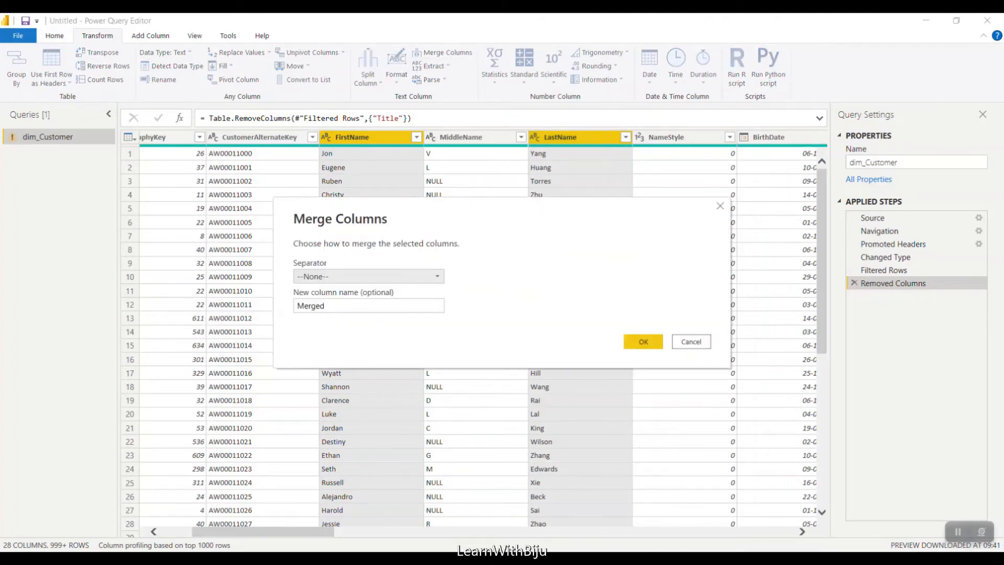
left_click(369, 276)
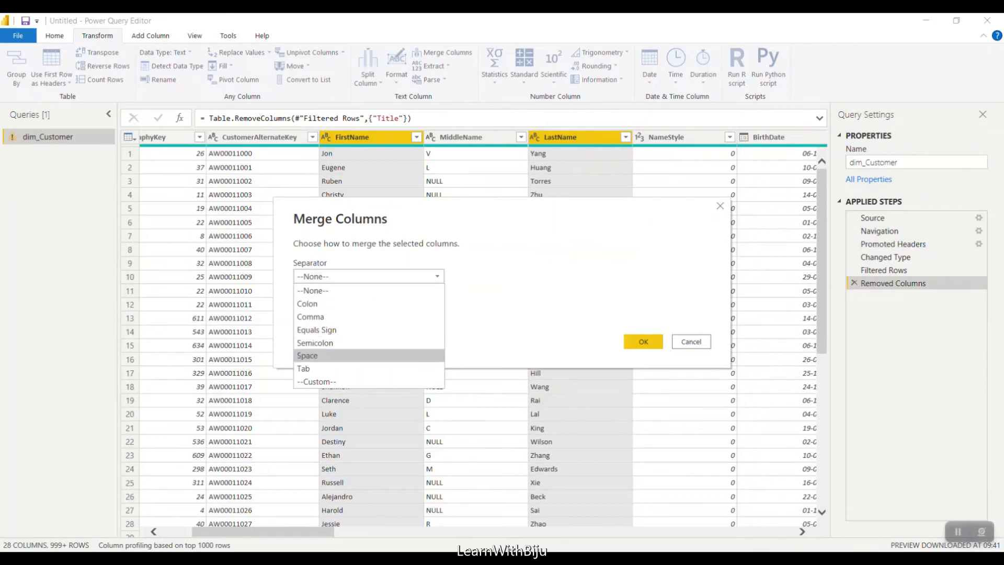
left_click(360, 356)
left_click(350, 306)
key("BackSpace")
key("BackSpace")
key("BackSpace")
key("BackSpace")
key("BackSpace")
key("BackSpace")
type("Per")
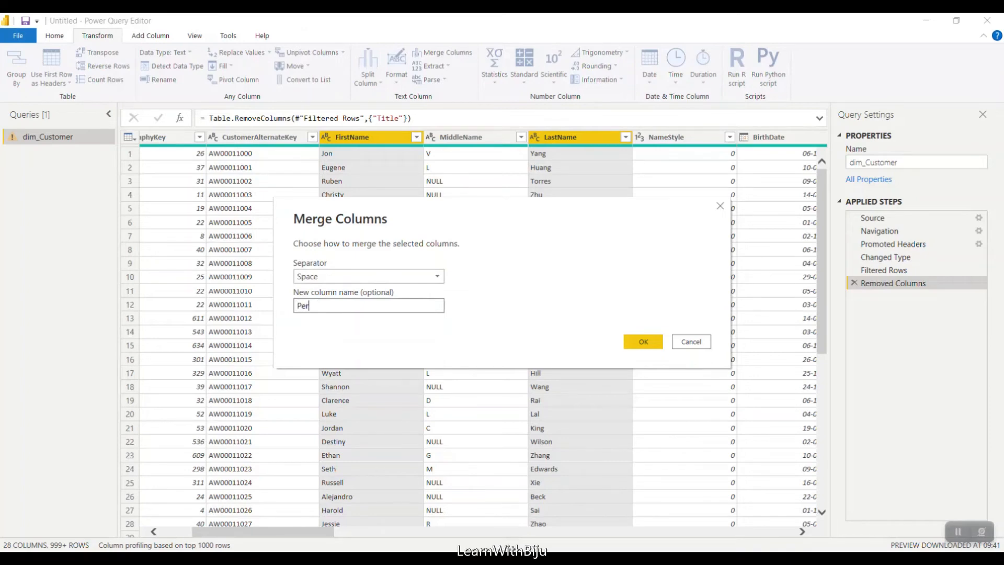
type("sonName")
key("Return")
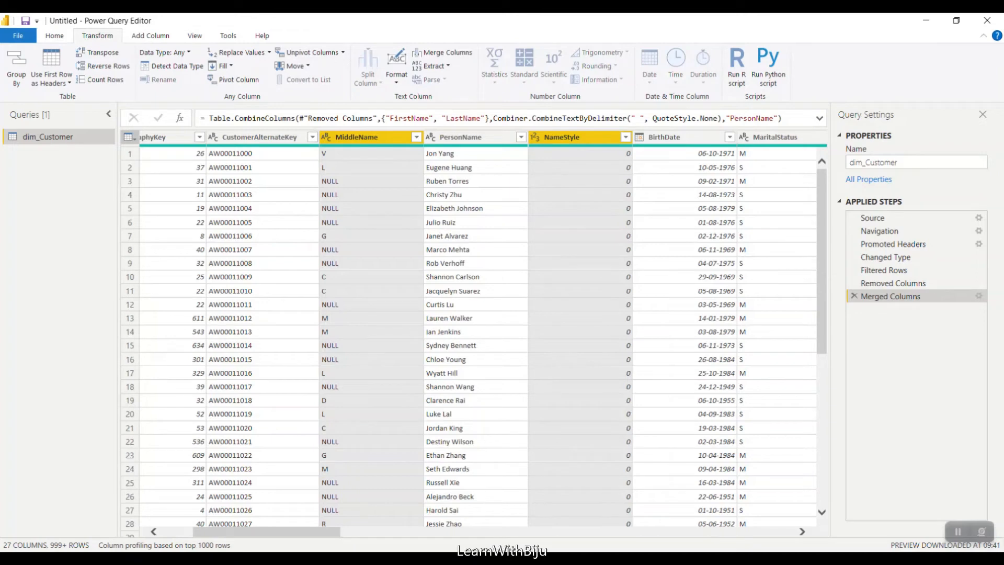
- Remove the MiddleName column from the dim_Customer query
left_click(357, 137)
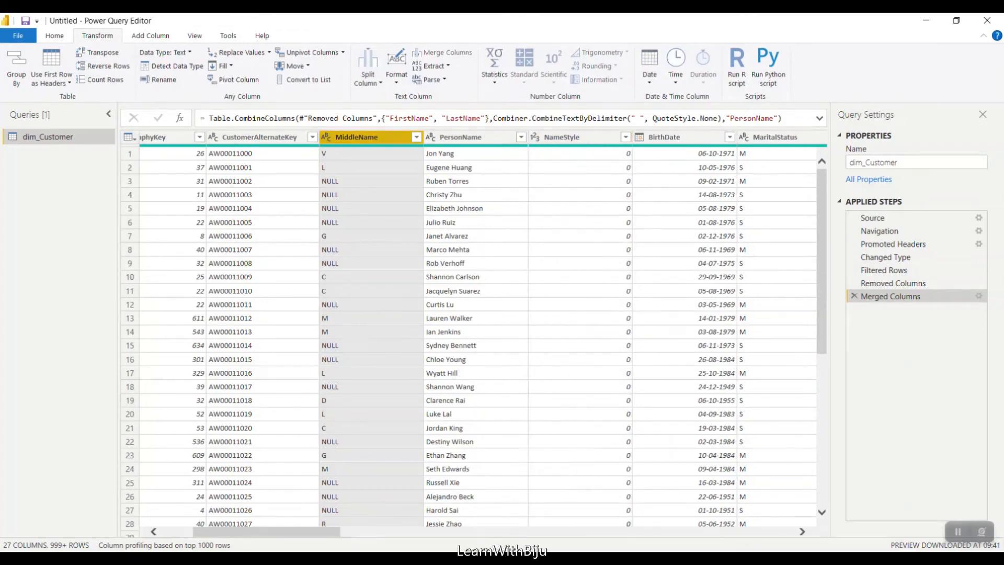
left_click(54, 36)
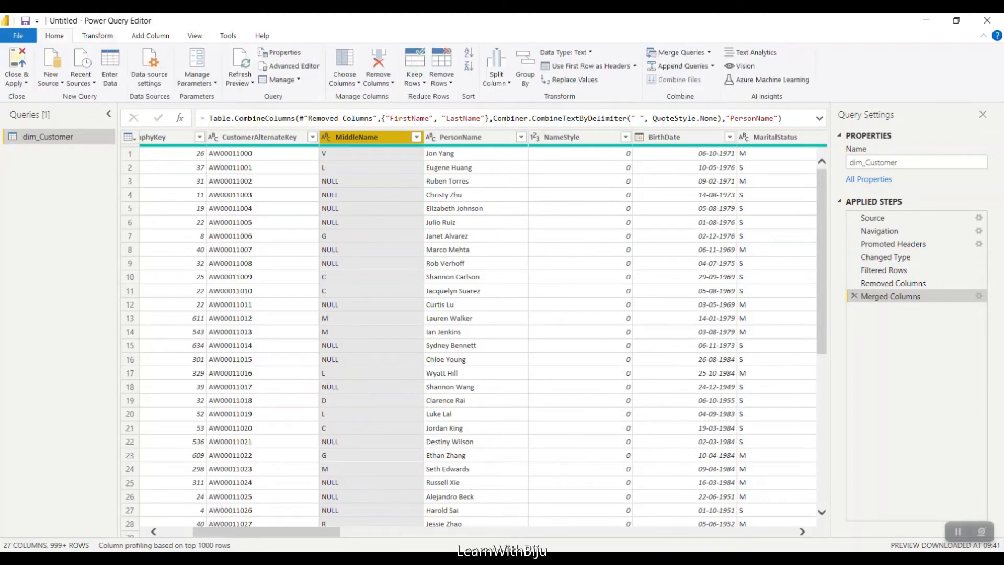
left_click(378, 81)
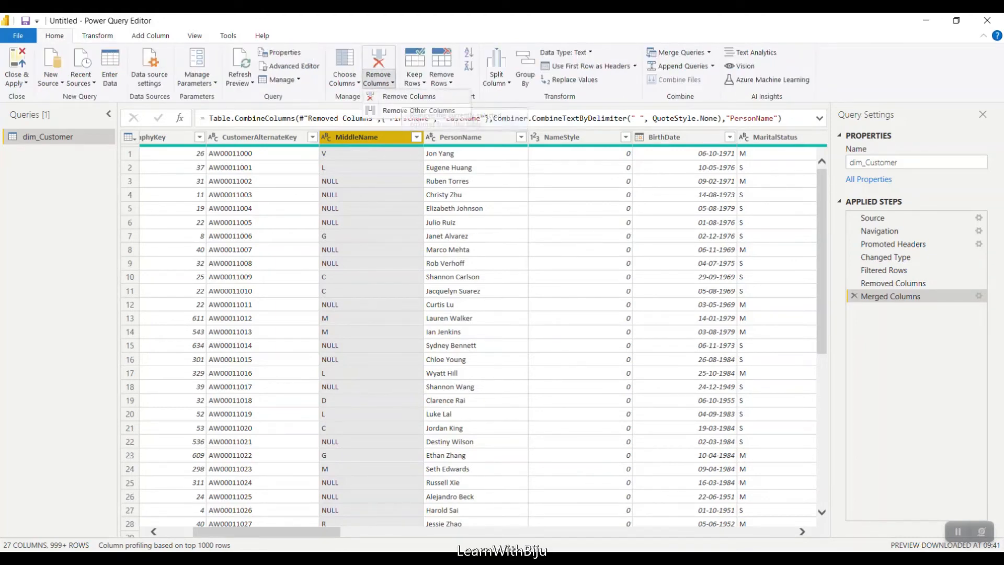
left_click(409, 97)
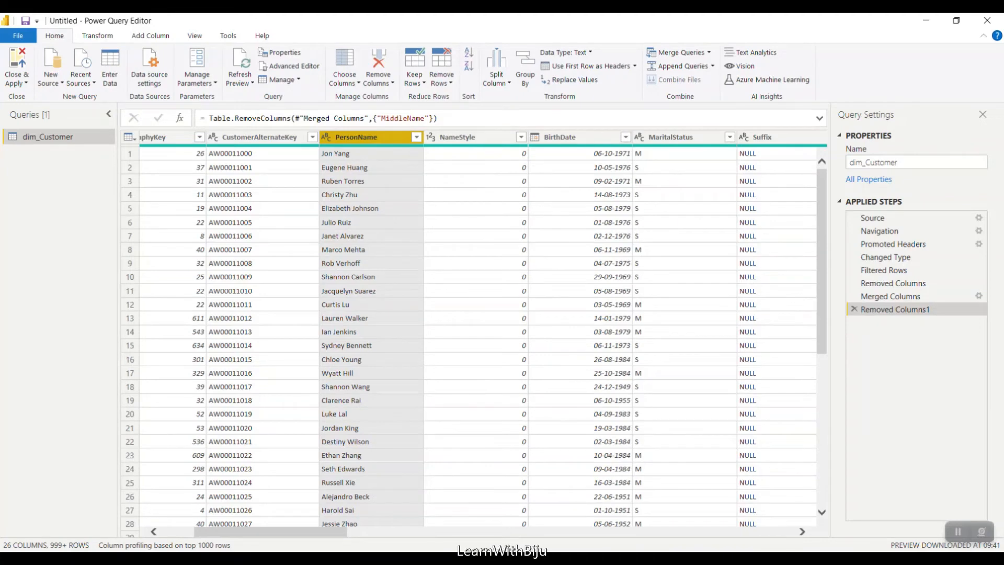
- Add a column that extracts the text before the "@" delimiter from EmailAddress, scanning from the start of the input
left_click_drag(270, 531, 396, 531)
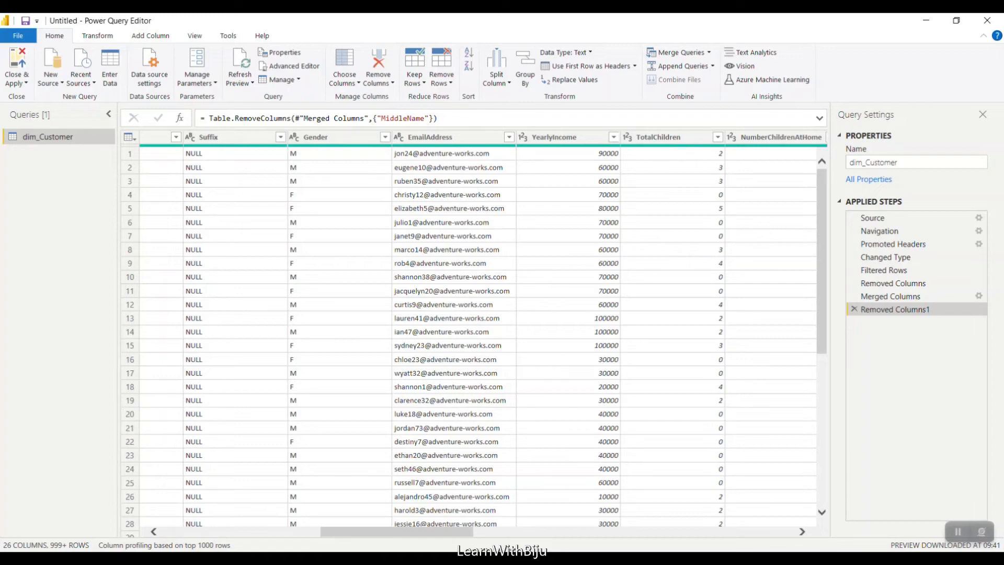
left_click(449, 137)
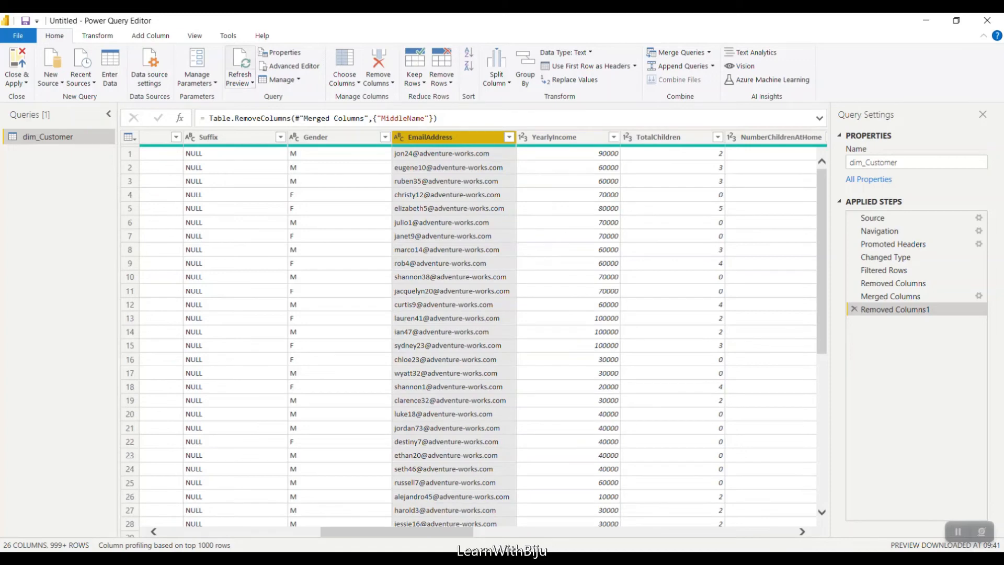
left_click(150, 36)
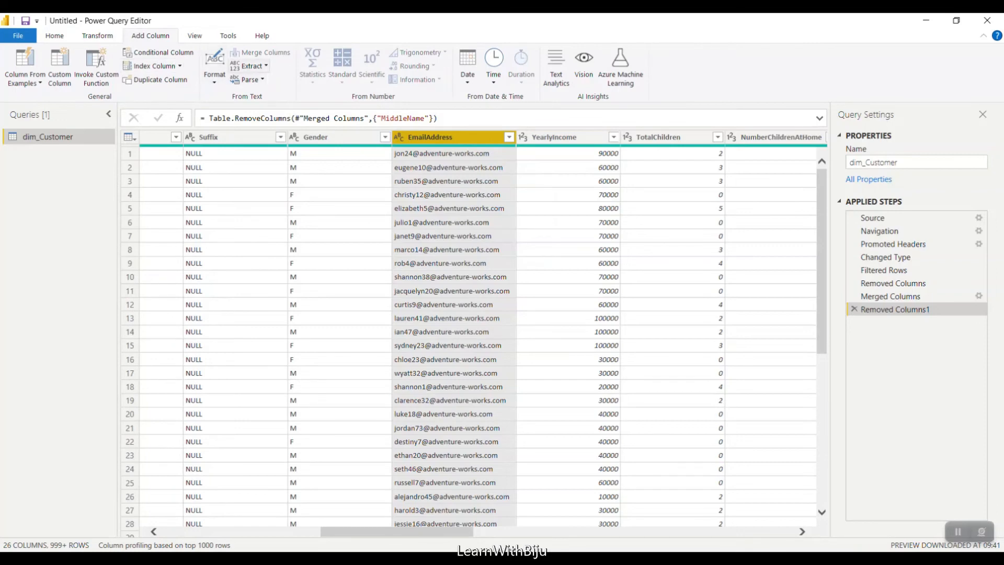
left_click(248, 66)
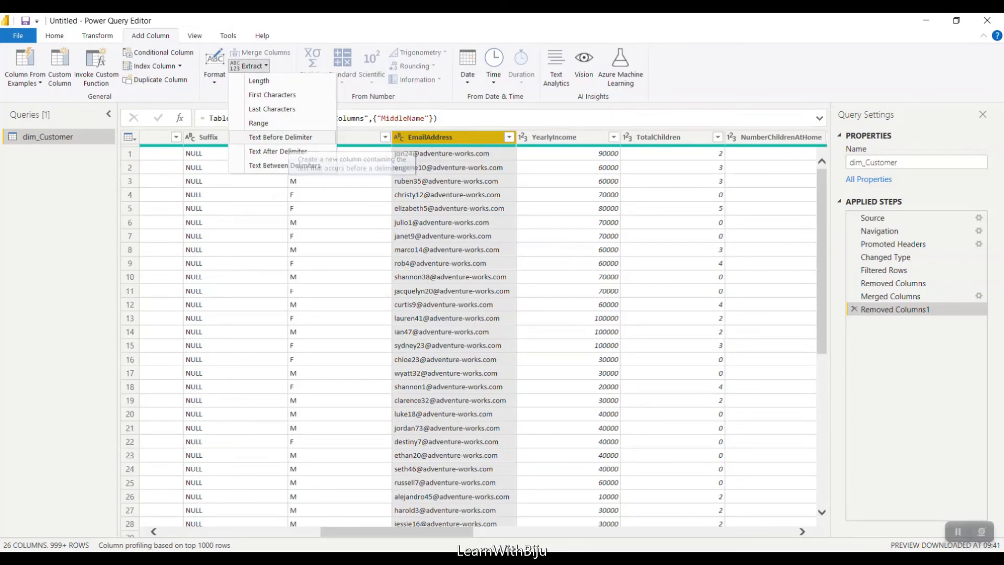
left_click(280, 137)
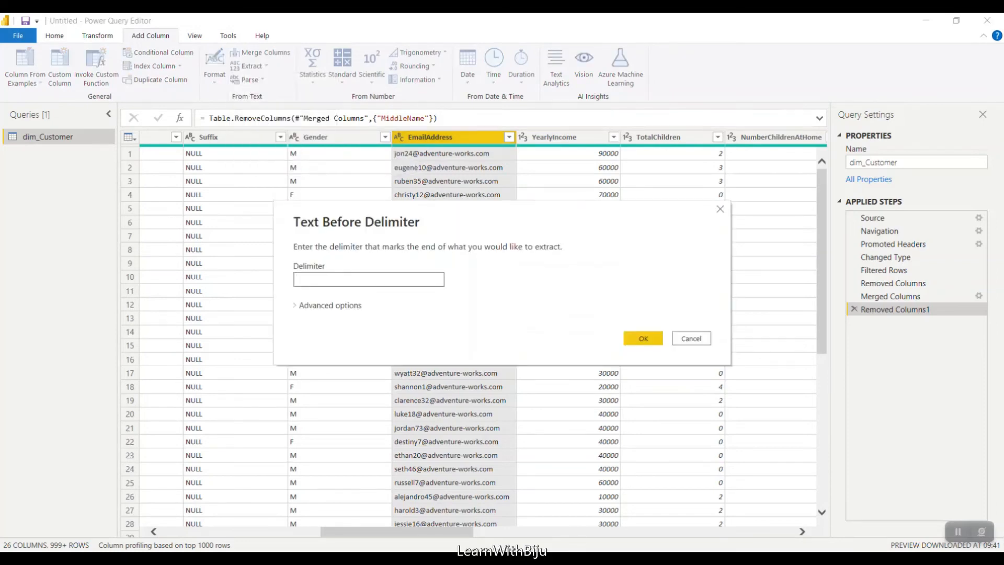
type("@")
left_click(329, 306)
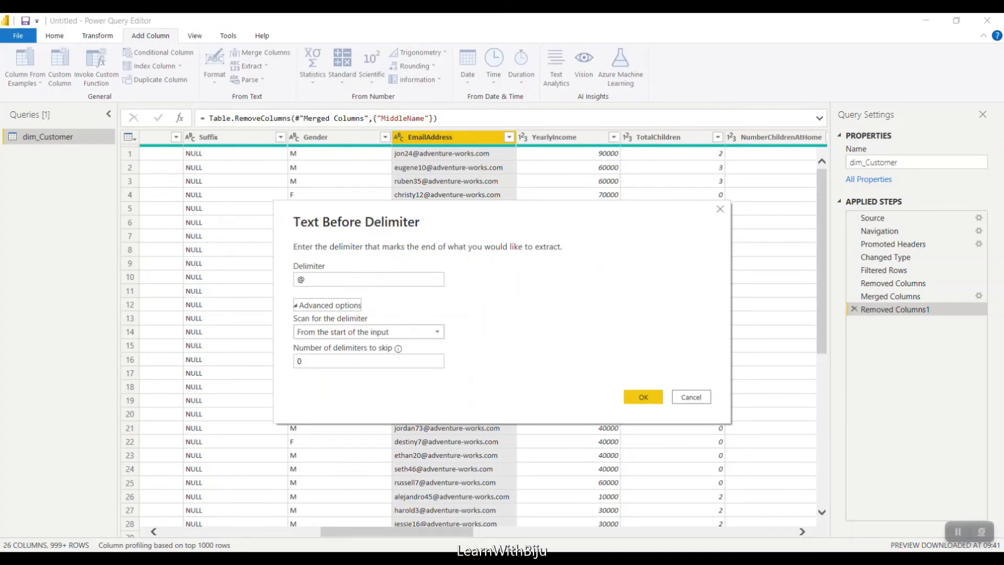
left_click(643, 397)
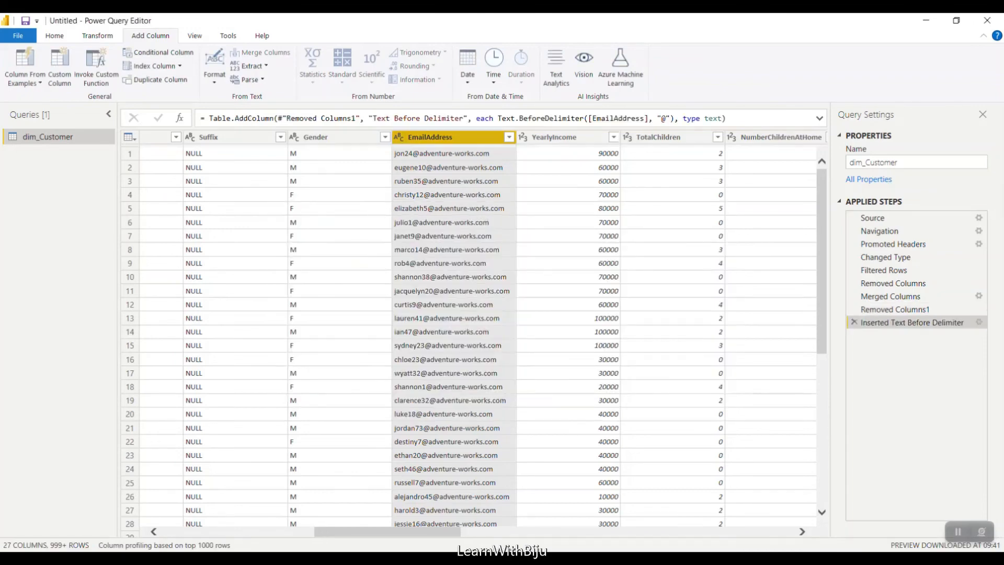
- Add a Capitalize Each Word column based on the Text Before Delimiter column at the end of the table
left_click_drag(388, 531, 721, 532)
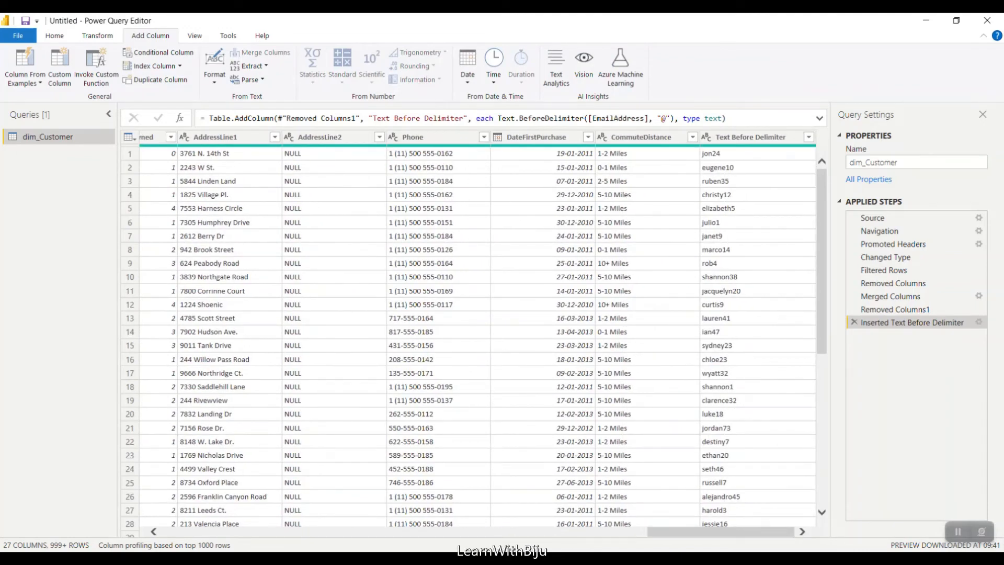
left_click(751, 137)
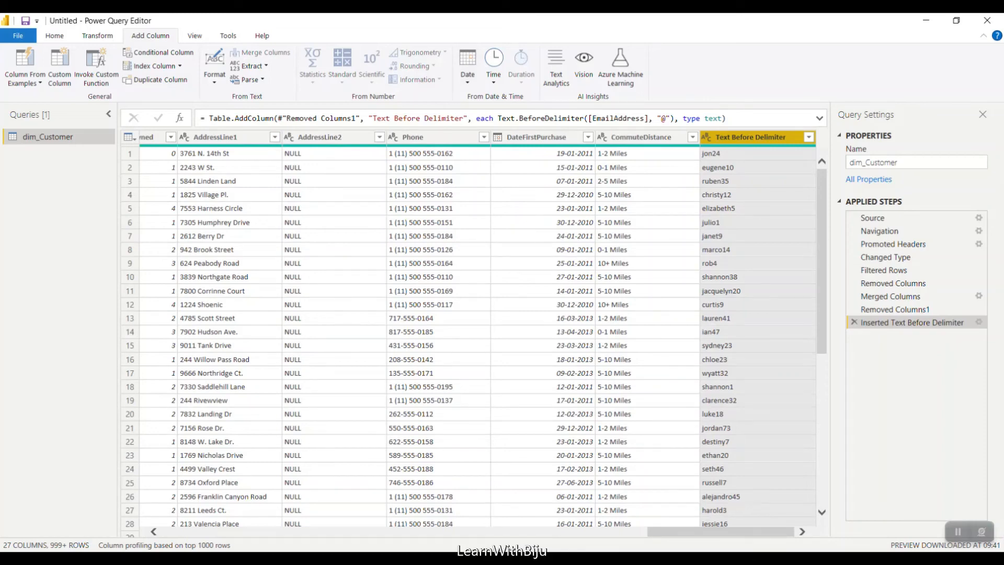
left_click(214, 65)
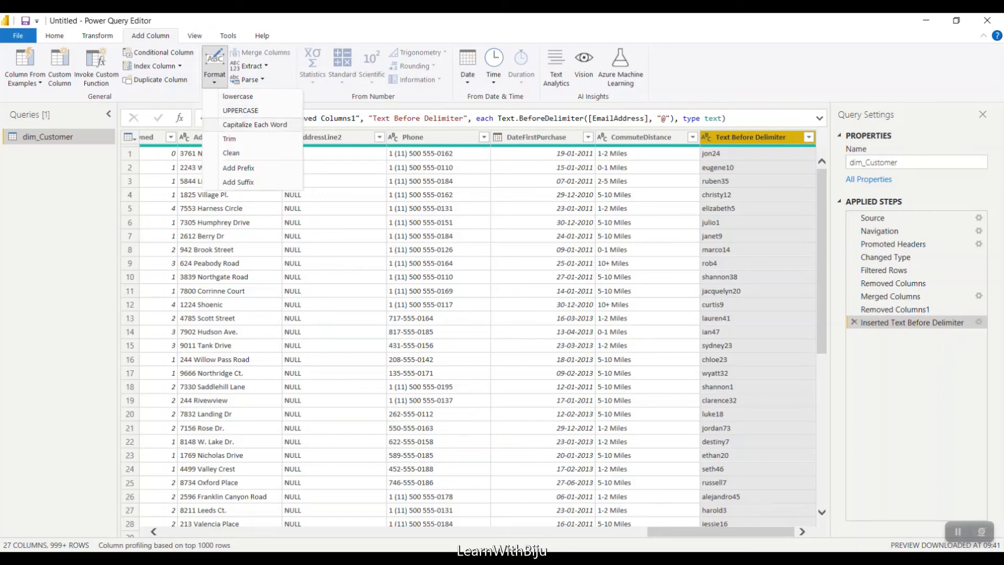
left_click(254, 124)
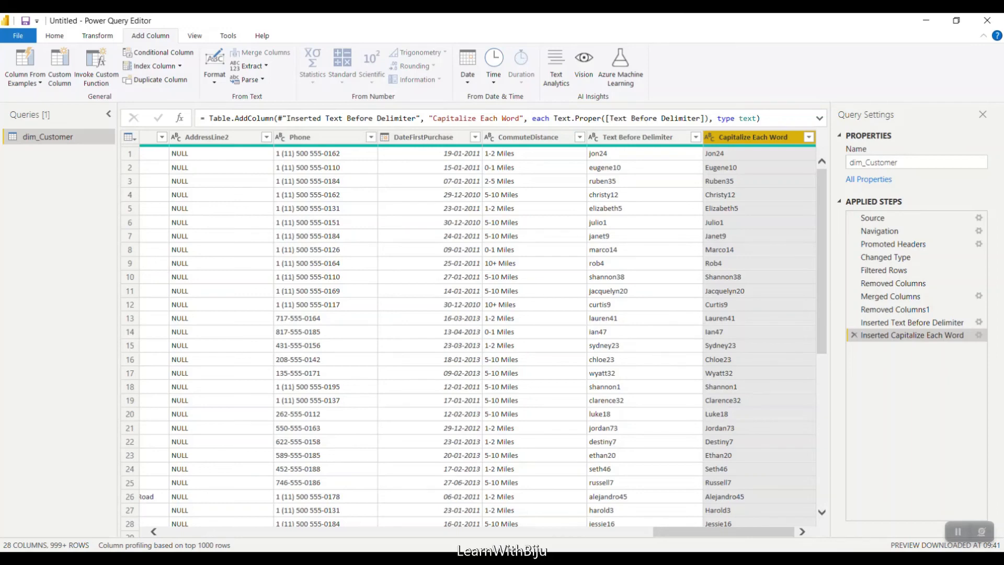
- Look through the rows and columns of the transformed dim_Customer table
scroll(468, 340, "down", 7)
scroll(468, 339, "down", 9)
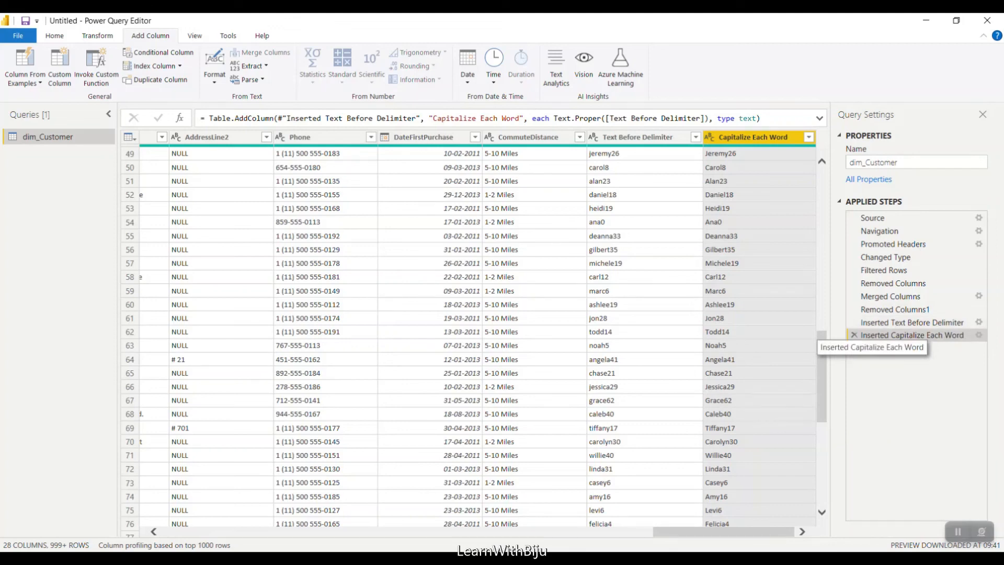
left_click_drag(724, 532, 311, 531)
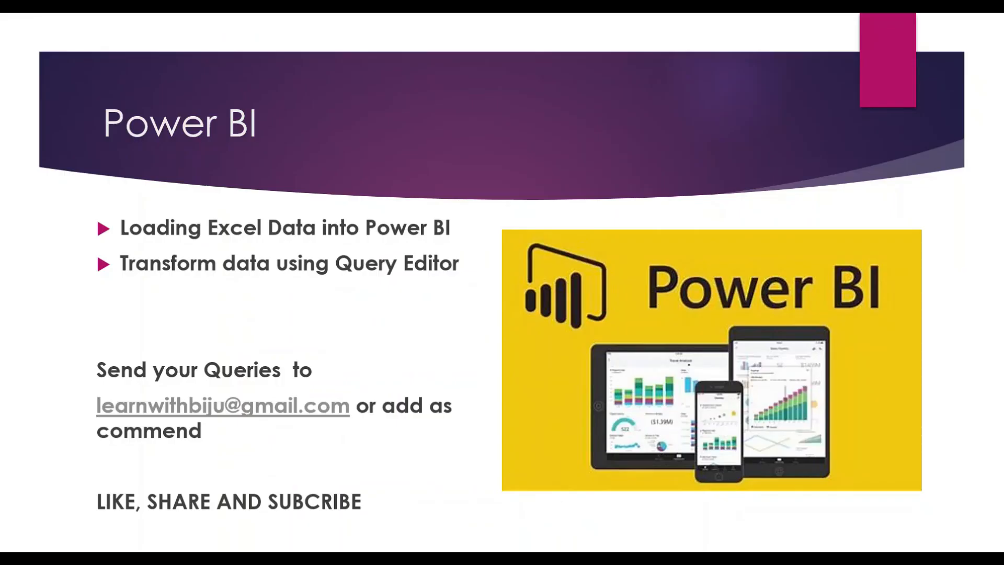